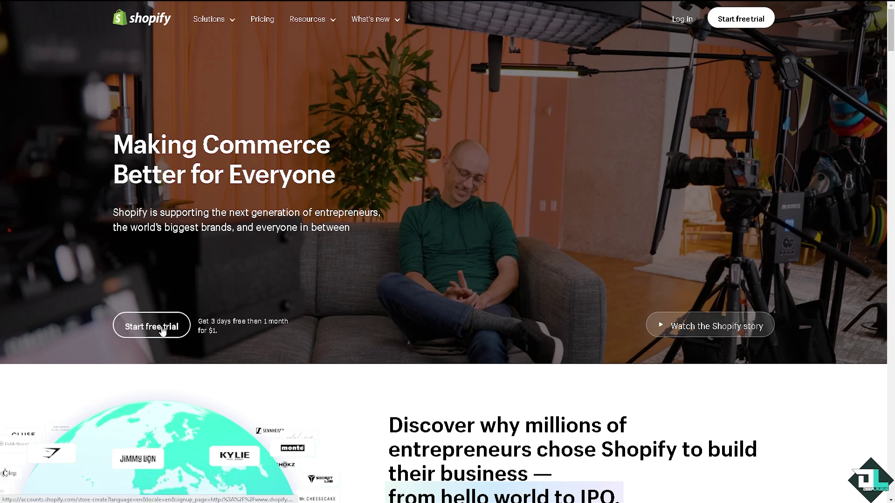
# - Start a free Shopify trial from the Shopify home page
pyautogui.click(162, 330)
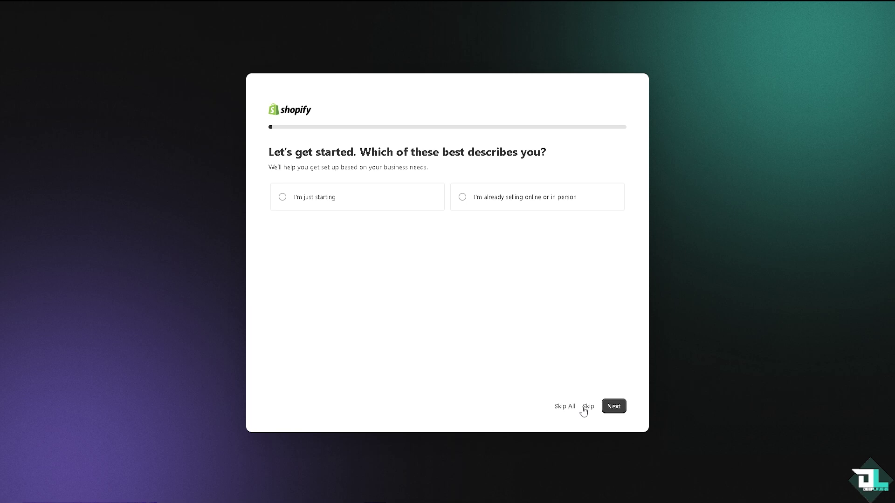
# - Skip the first two onboarding questions, including the where-to-sell question
pyautogui.click(588, 408)
pyautogui.click(589, 407)
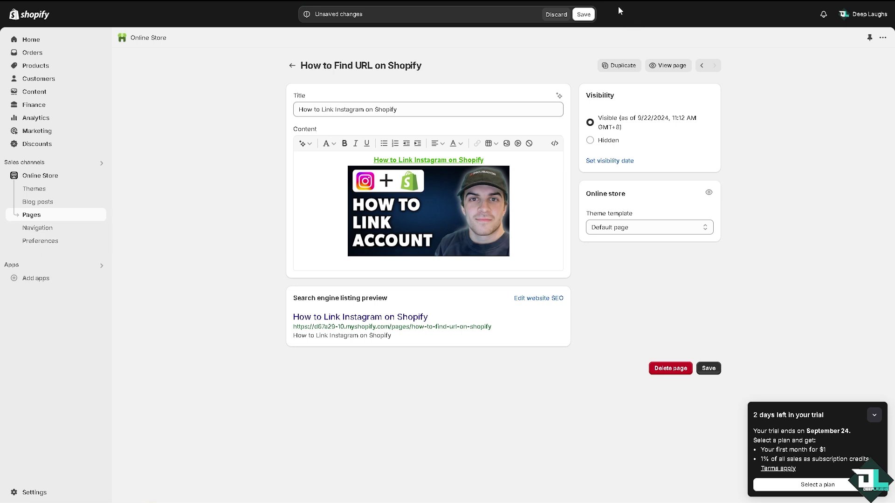
# - Save the retitled page and go to the Shopify App Store
pyautogui.click(590, 19)
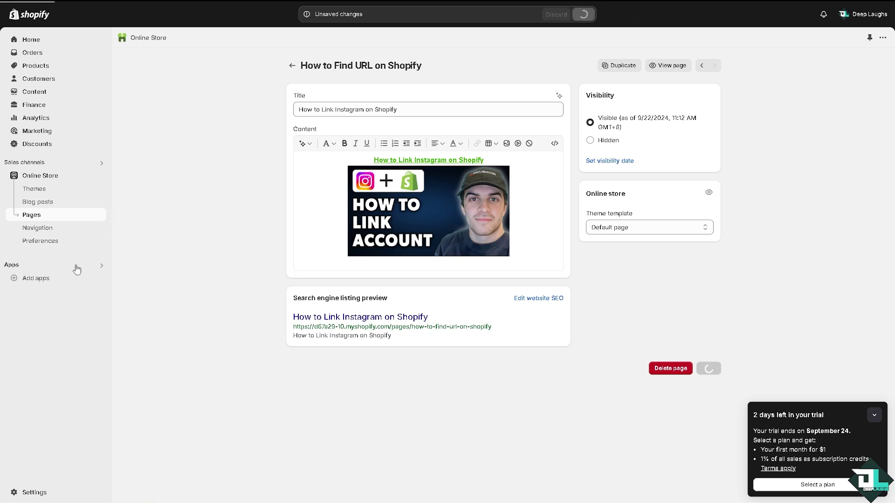
pyautogui.click(28, 280)
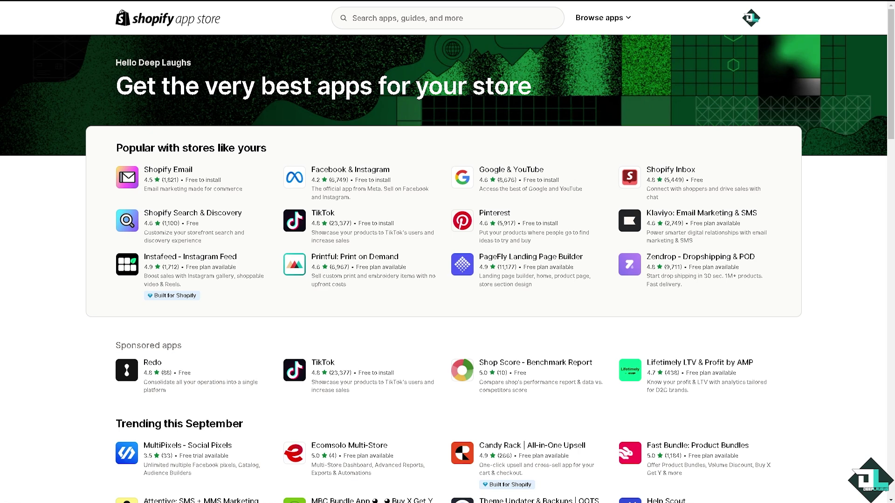
# - Search the App Store for 'instagram' using the suggestion
pyautogui.click(363, 18)
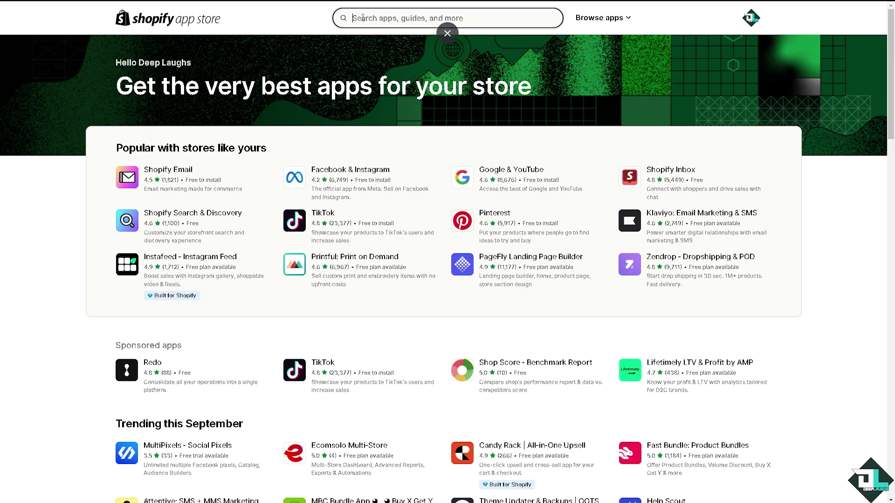
pyautogui.write('in')
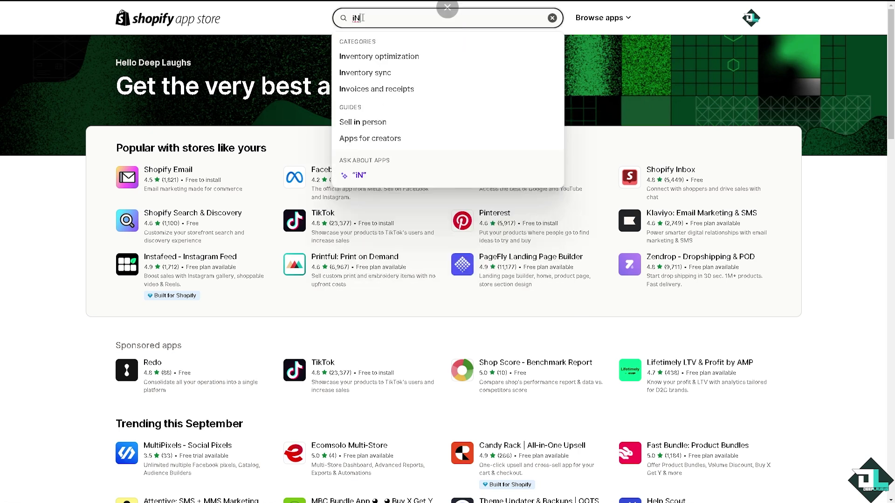
pyautogui.write('STAGRA')
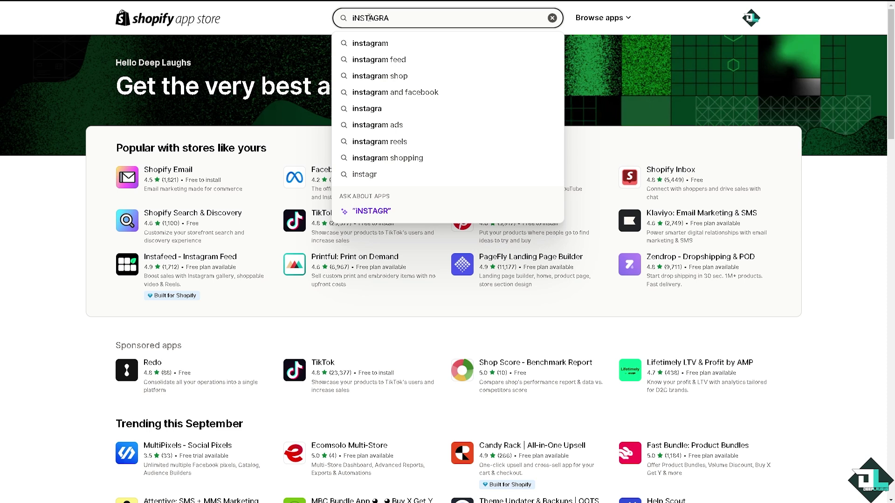
pyautogui.click(402, 43)
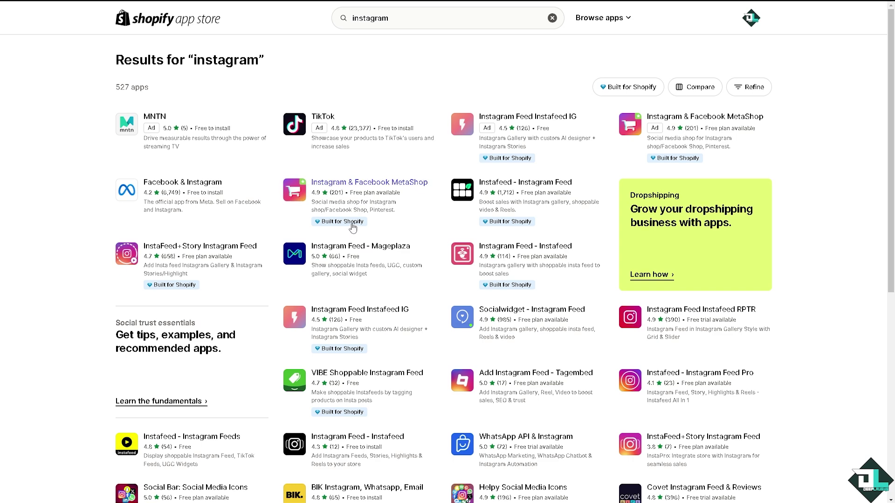
# - Open the Instagram & Facebook MetaShop app details from the search results
pyautogui.click(333, 188)
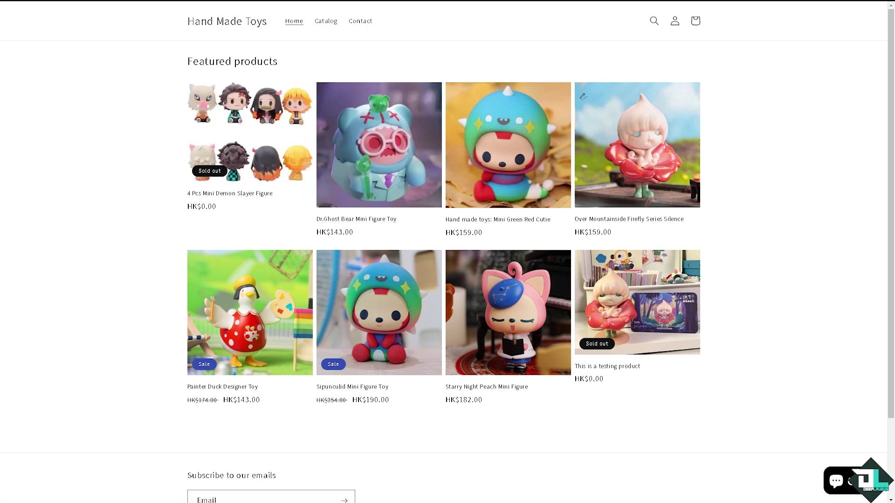
pyautogui.scroll(-2, 316, 294)
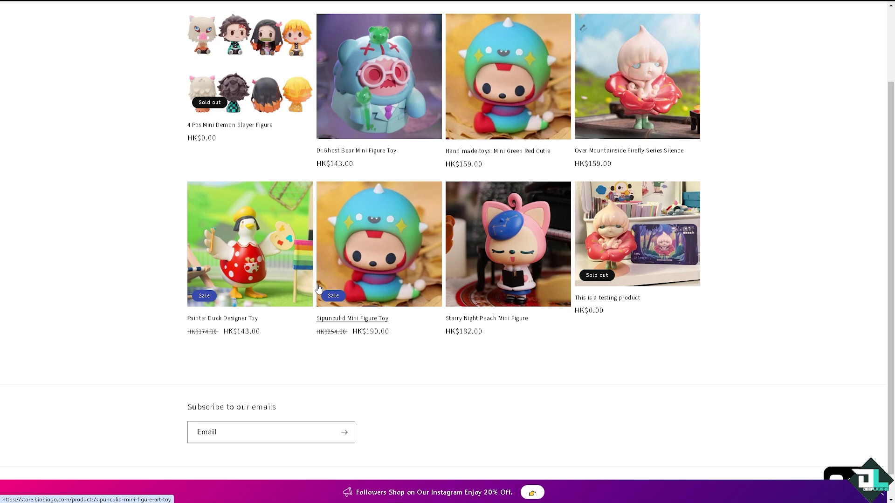
pyautogui.scroll(3, 317, 289)
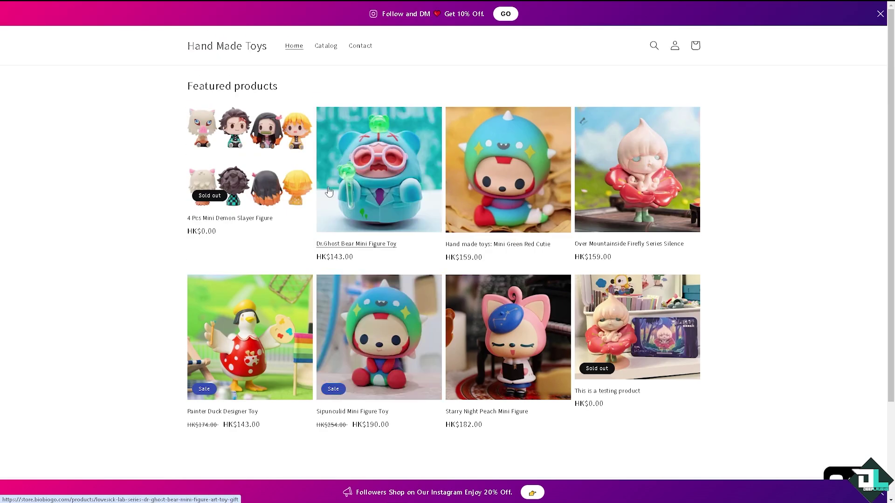
# - Dismiss the Follow and DM announcement bar and install Insta & FB MetaShop
pyautogui.click(881, 14)
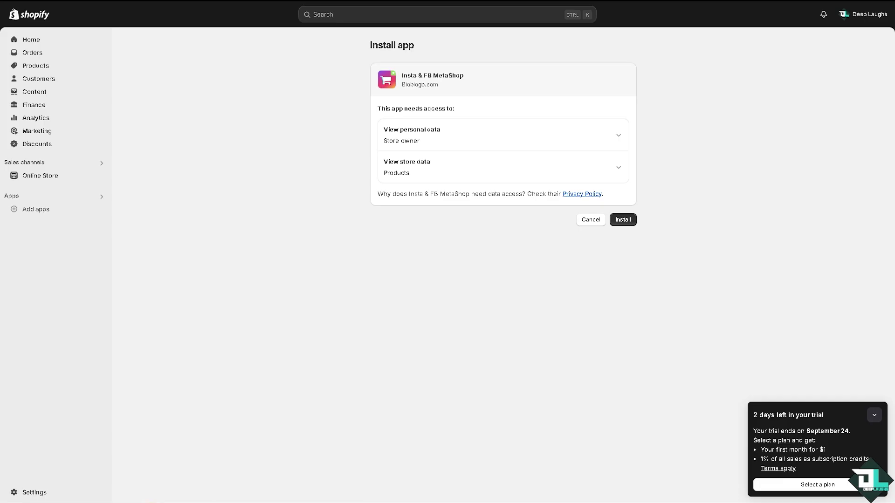
pyautogui.click(622, 221)
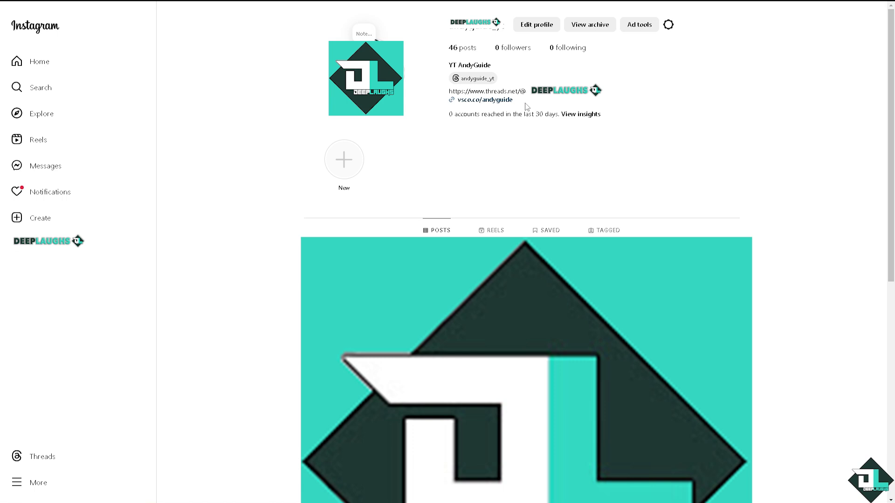
# - Open Instagram's Edit profile settings and select the link text in the bio
pyautogui.click(537, 25)
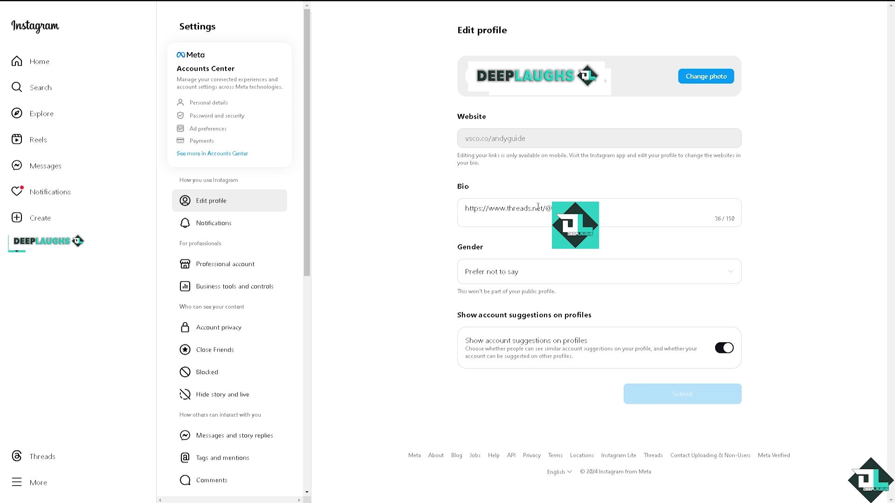
pyautogui.click(603, 209)
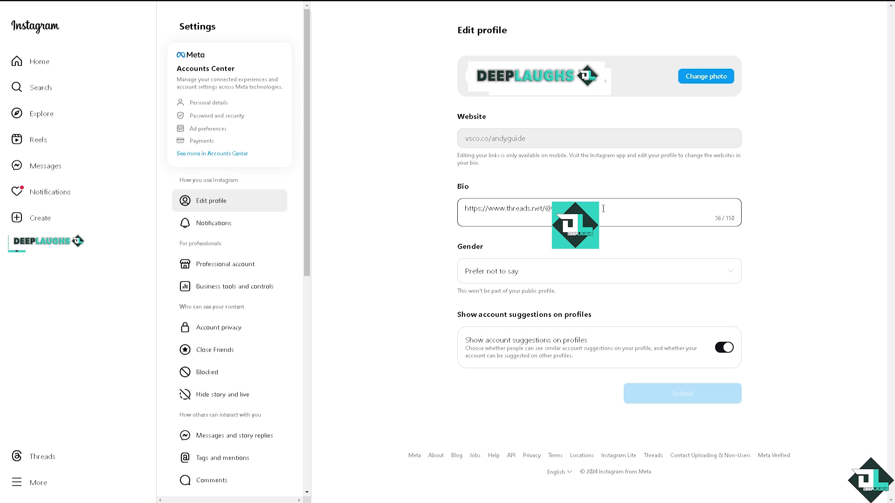
pyautogui.moveTo(603, 208); pyautogui.dragTo(447, 216)
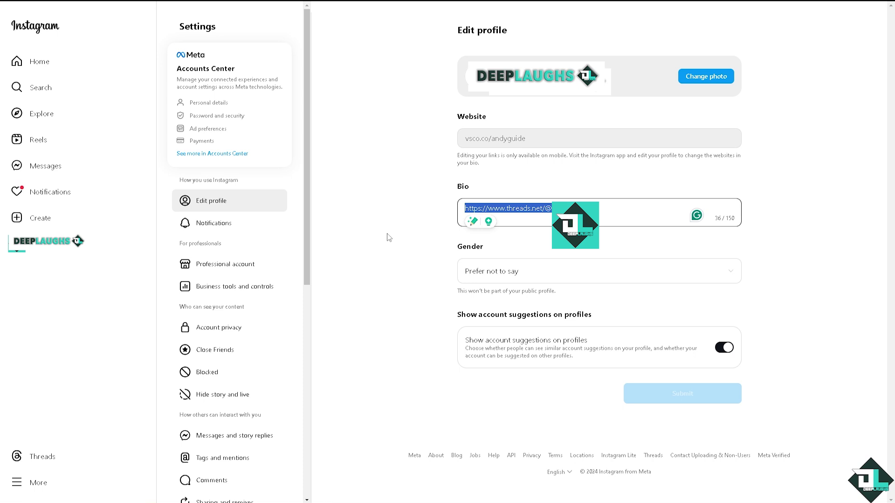
pyautogui.click(279, 226)
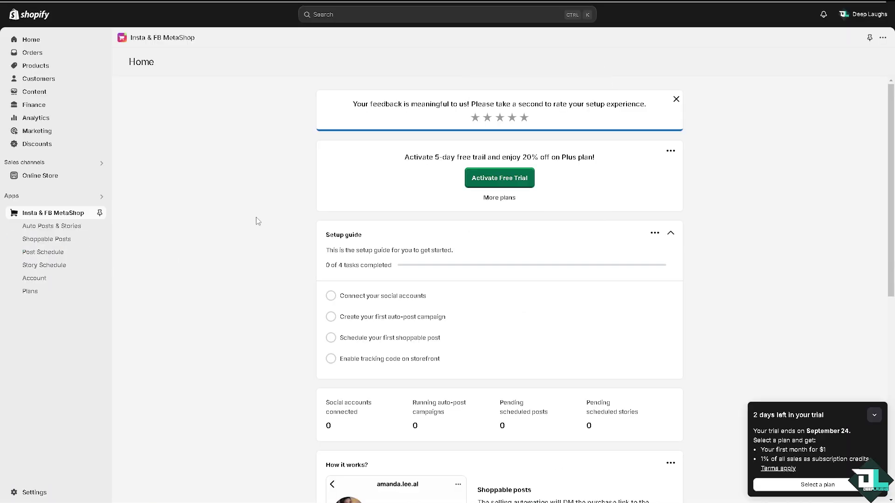
# - Open Customize for the live Dawn theme from Online Store > Themes
pyautogui.click(35, 179)
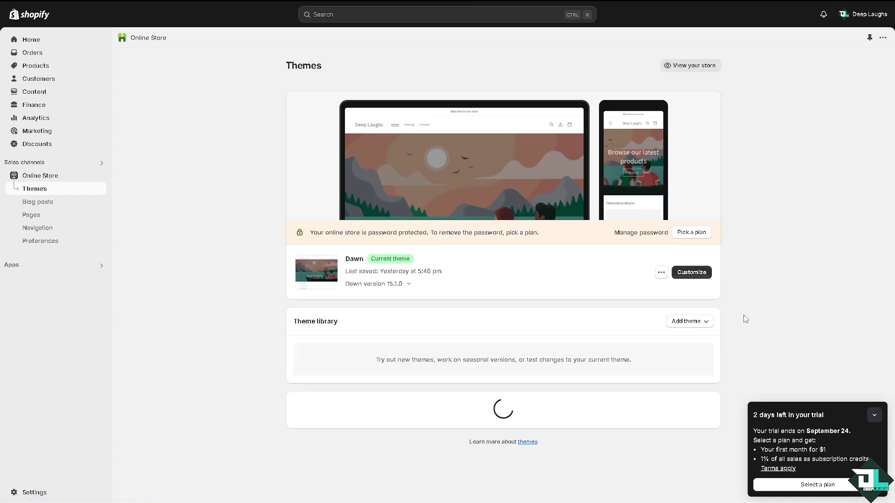
pyautogui.click(689, 275)
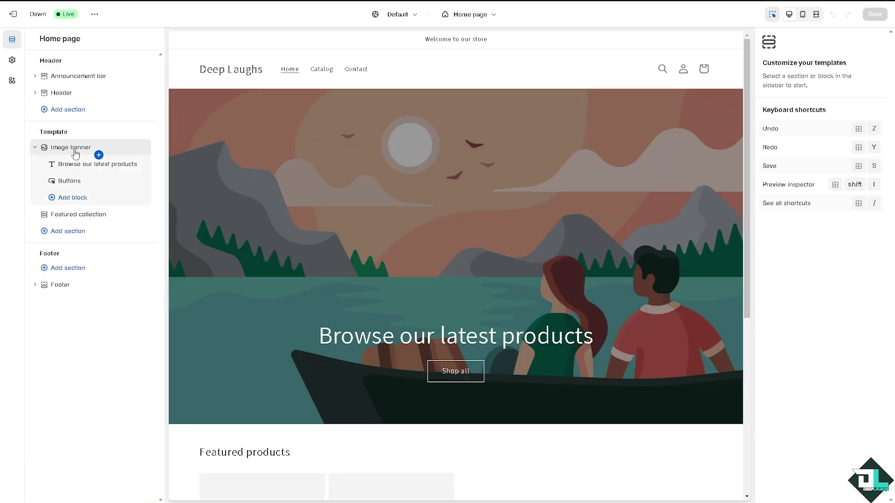
# - Switch the theme editor to the Products > Default product template
pyautogui.click(480, 15)
pyautogui.click(443, 70)
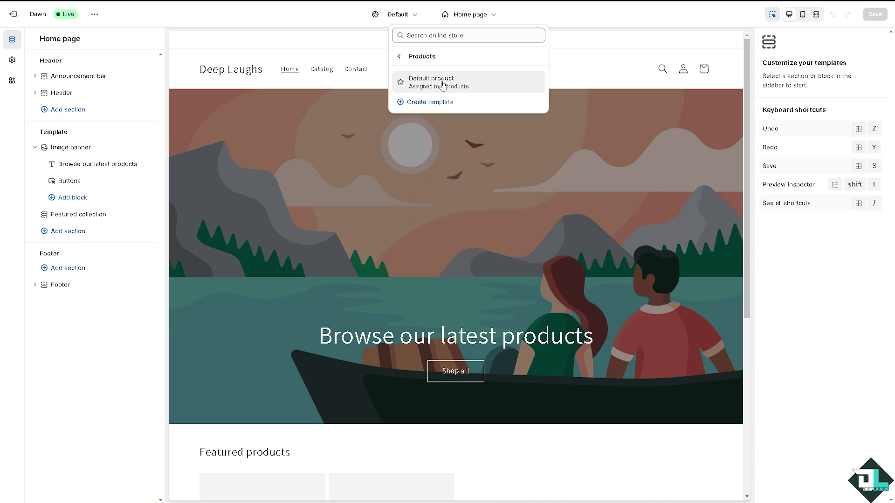
pyautogui.click(450, 85)
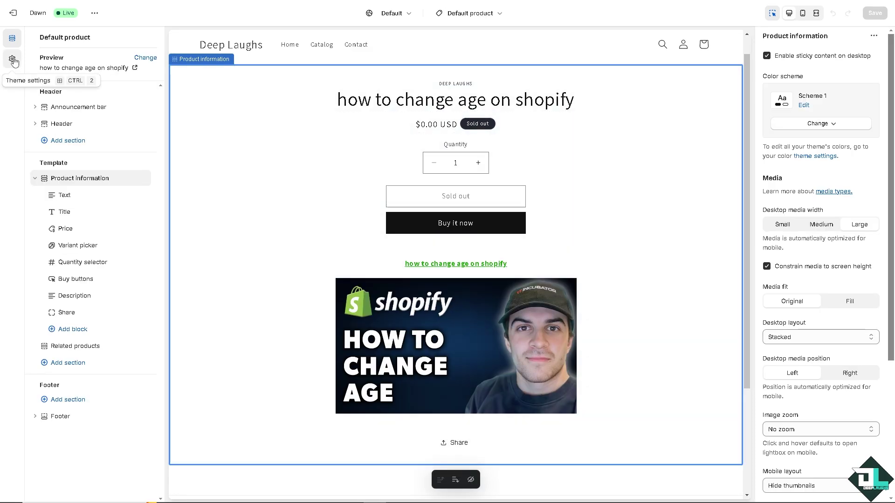
# - Paste the DeepLaughs Instagram URL into Theme settings > Social media and save
pyautogui.click(12, 61)
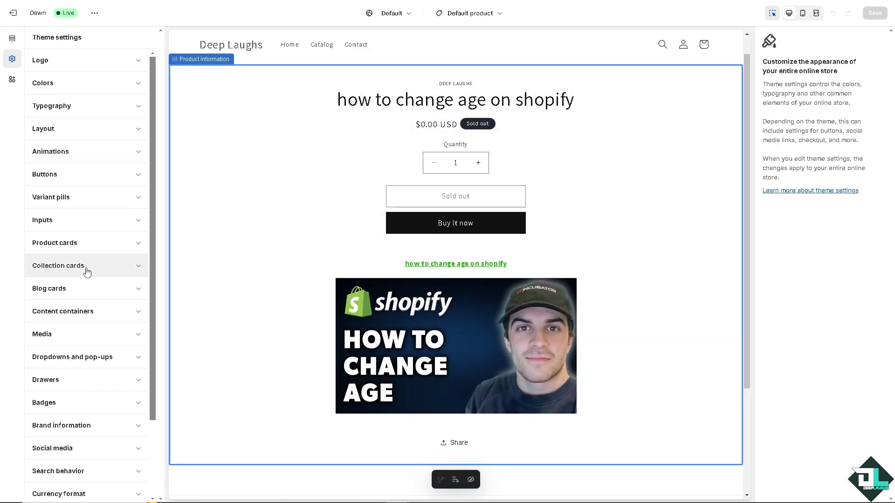
pyautogui.scroll(-2, 81, 279)
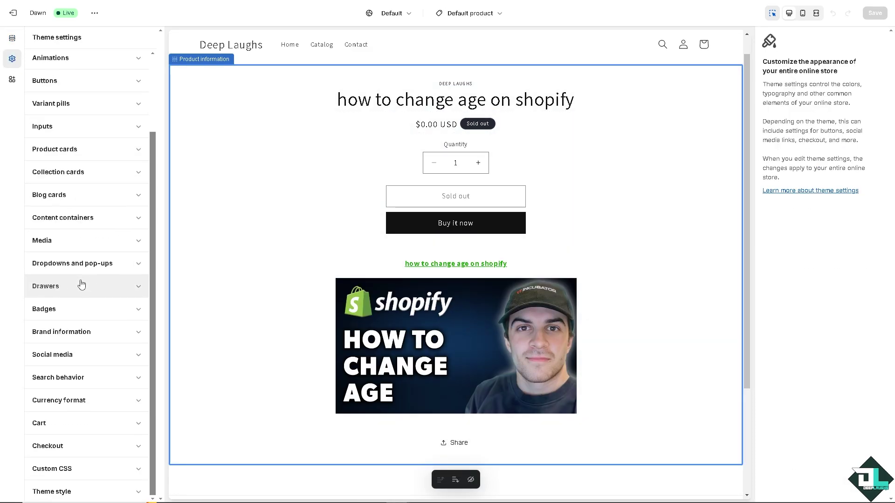
pyautogui.click(86, 356)
pyautogui.scroll(-1, 88, 359)
pyautogui.scroll(-1, 90, 360)
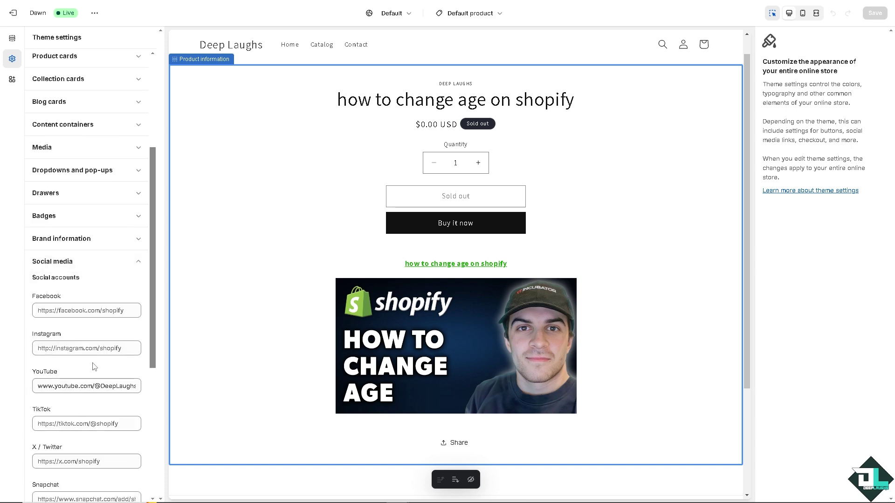
pyautogui.click(128, 346)
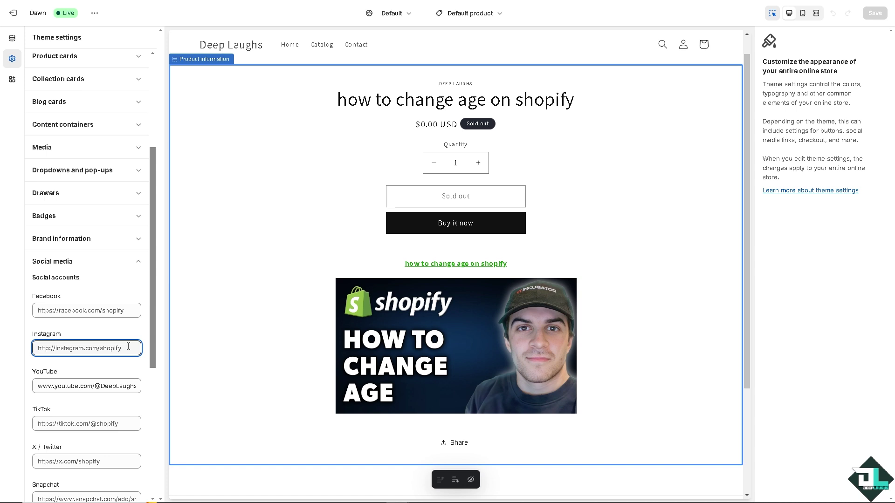
pyautogui.scroll(-1, 64, 334)
pyautogui.click(88, 303)
pyautogui.write('www.instagram.com/DeepLaughs')
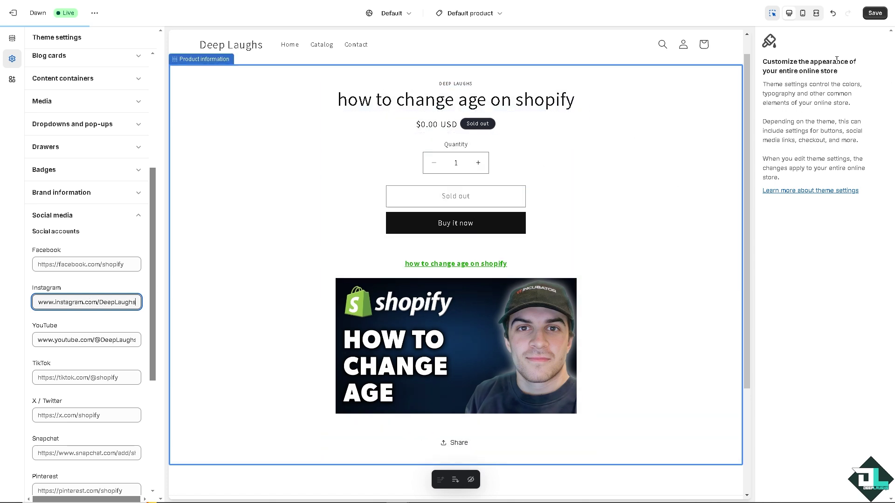
pyautogui.click(874, 13)
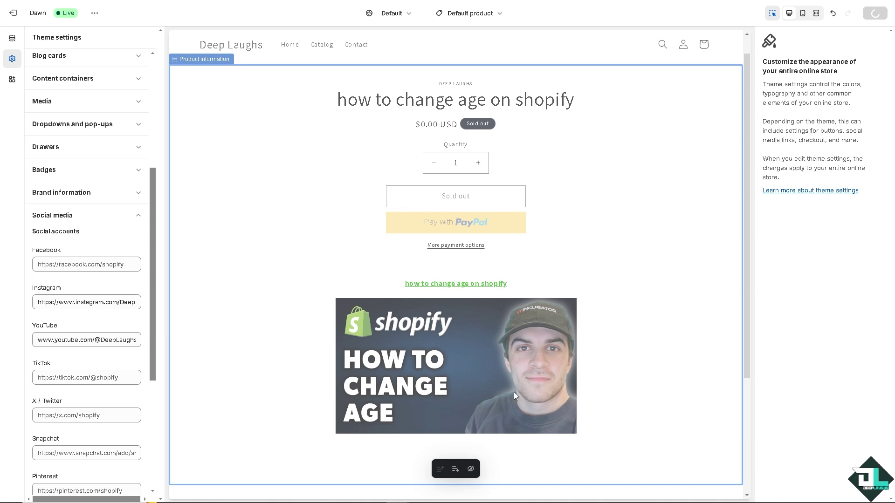
# - Switch the theme preview to mobile layout to check the footer's Instagram icon
pyautogui.click(803, 14)
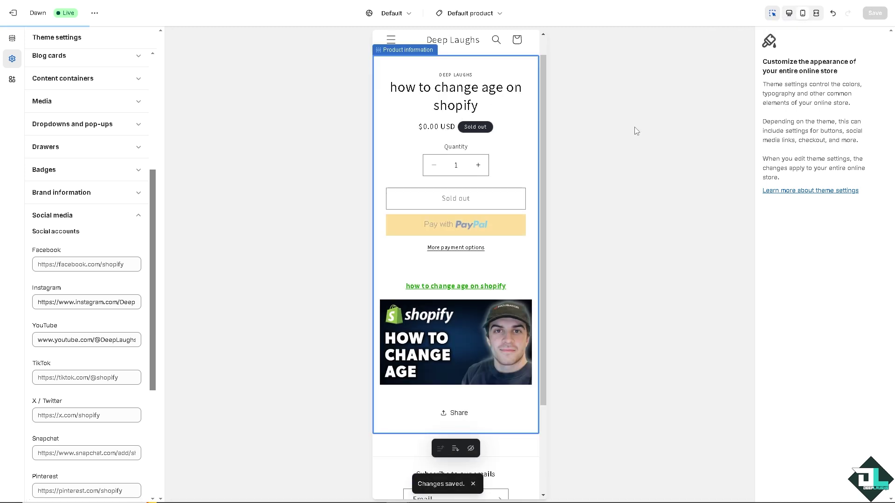
pyautogui.scroll(-2, 481, 407)
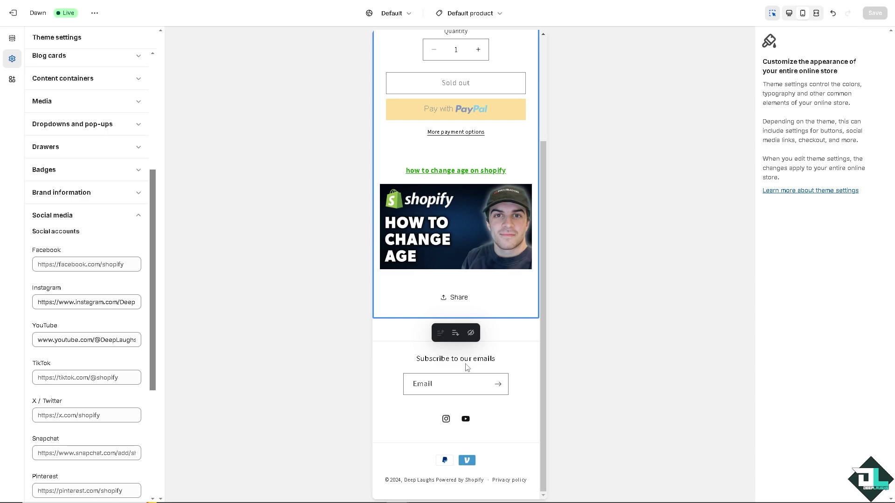
pyautogui.scroll(1, 490, 335)
pyautogui.scroll(2, 497, 323)
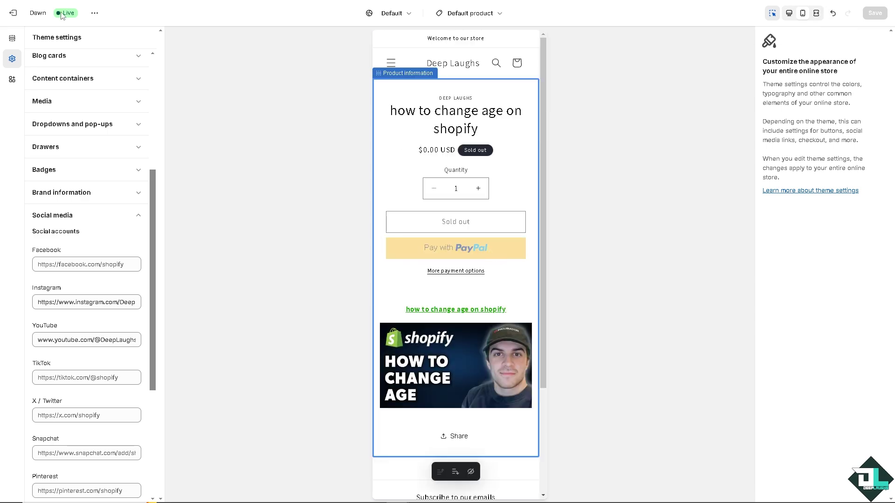
# - Exit the theme editor and follow the live footer's Instagram icon to the DeepLaughs profile
pyautogui.click(14, 14)
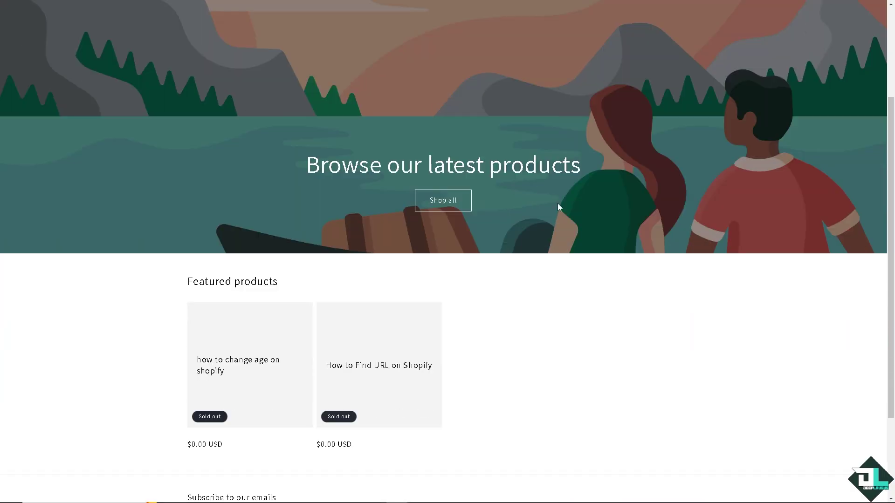
pyautogui.scroll(-2, 558, 210)
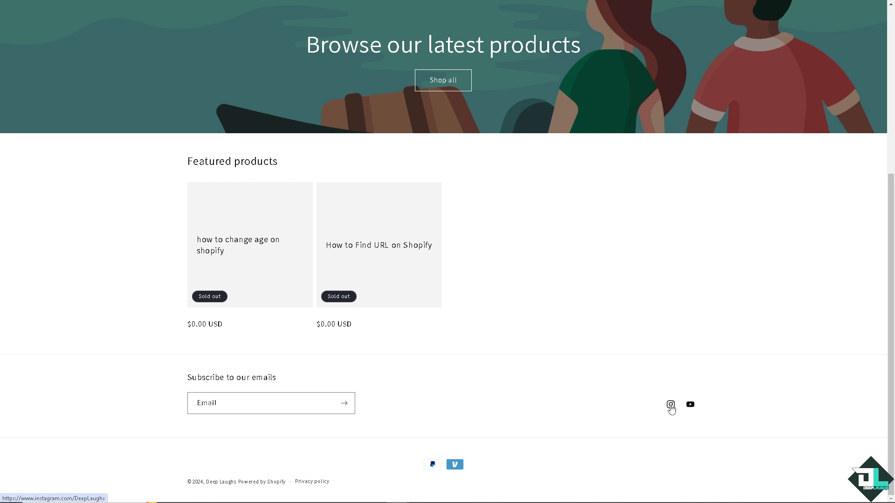
pyautogui.click(671, 406)
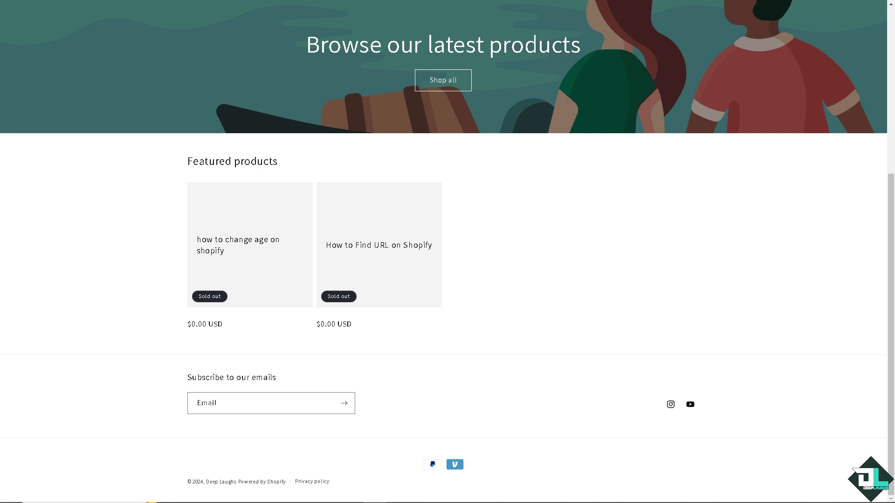